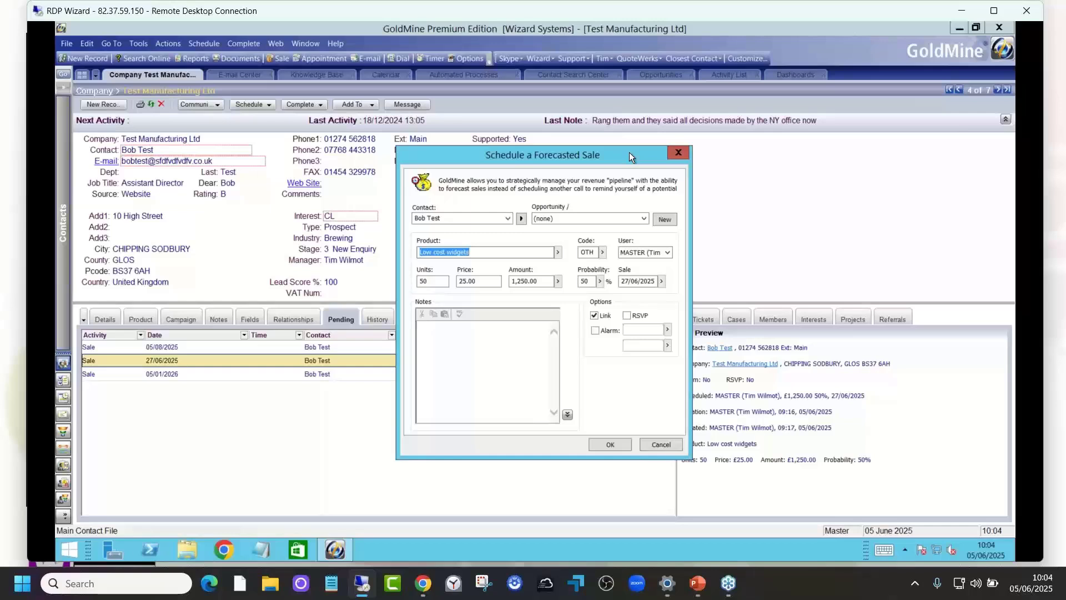
Step: Review the Low cost widgets forecasted sale and its selectable probability levels, then save the sale as it is
left_click(521, 252)
left_click_drag(517, 253, 419, 256)
left_click(482, 255)
left_click(599, 281)
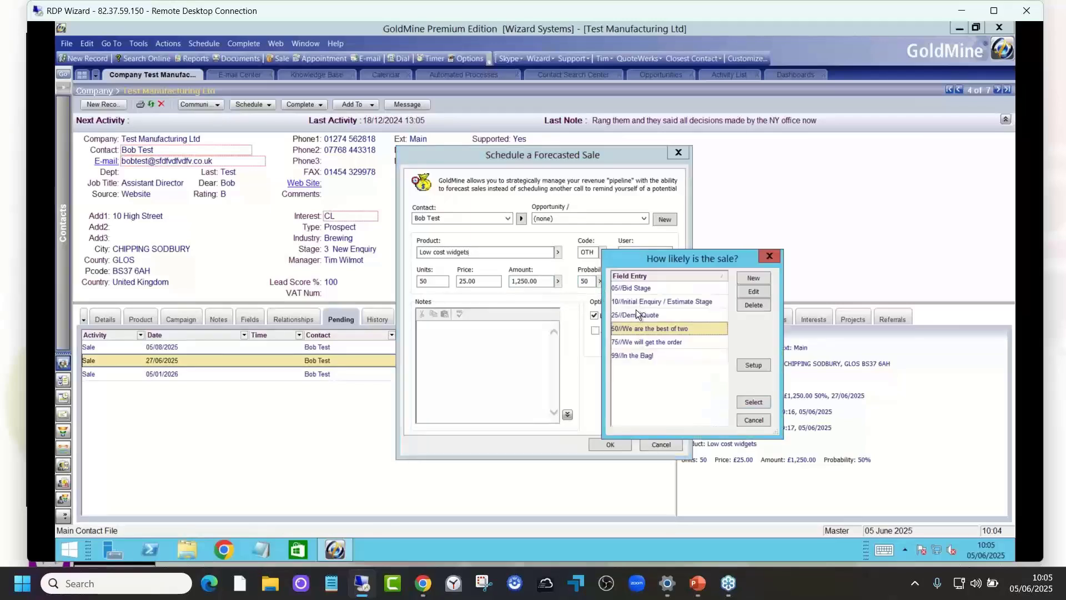
left_click(753, 420)
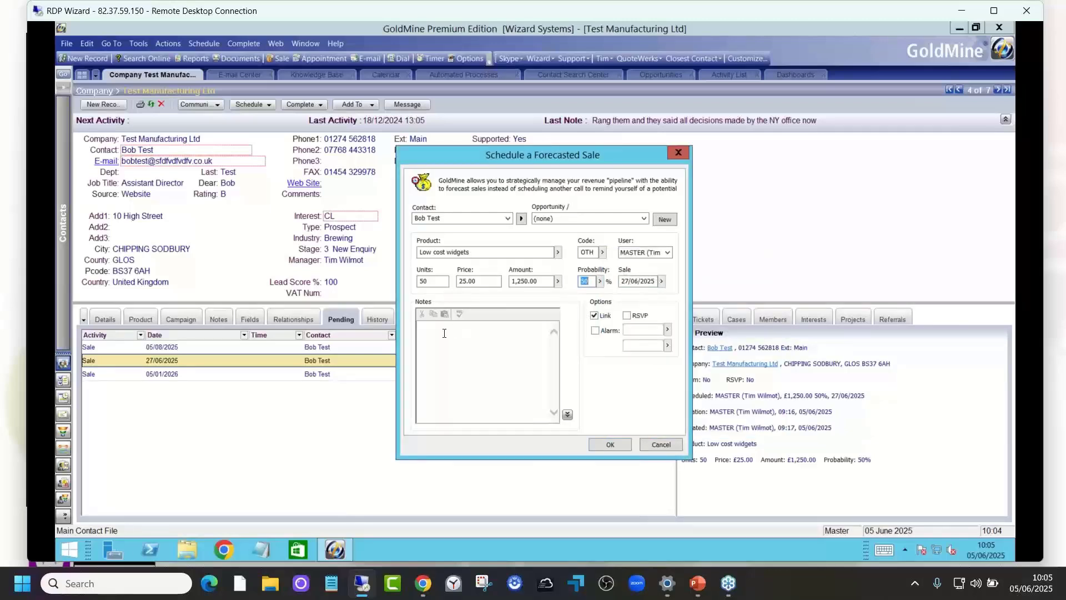
left_click(618, 443)
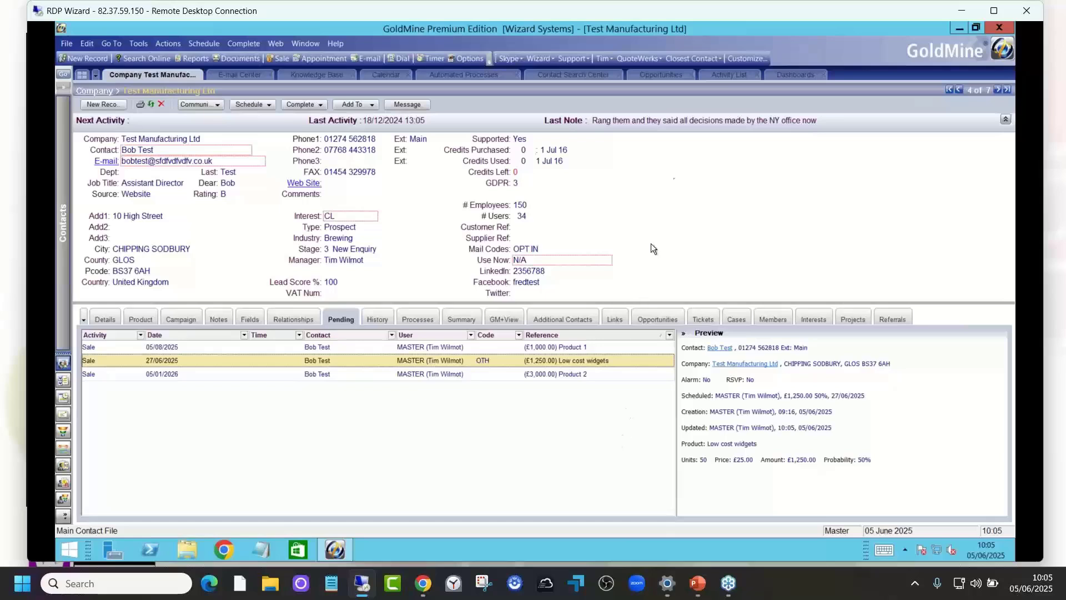
Step: View the forecasted sales activity list and the Forecasted Sales Dashboard, and return to the Test Manufacturing Ltd record
left_click(719, 75)
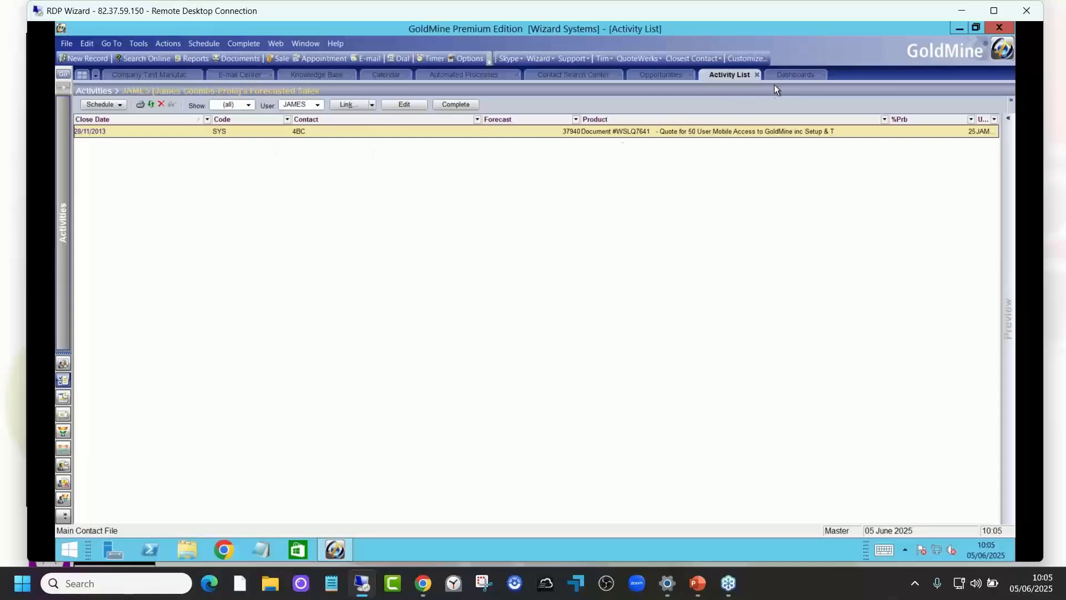
left_click(784, 75)
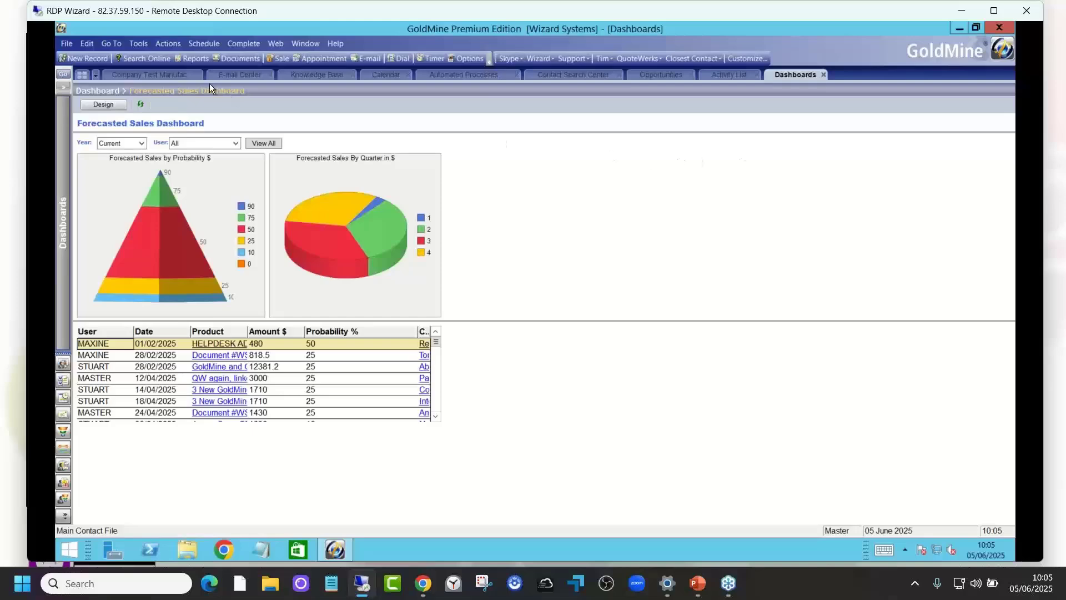
left_click(175, 74)
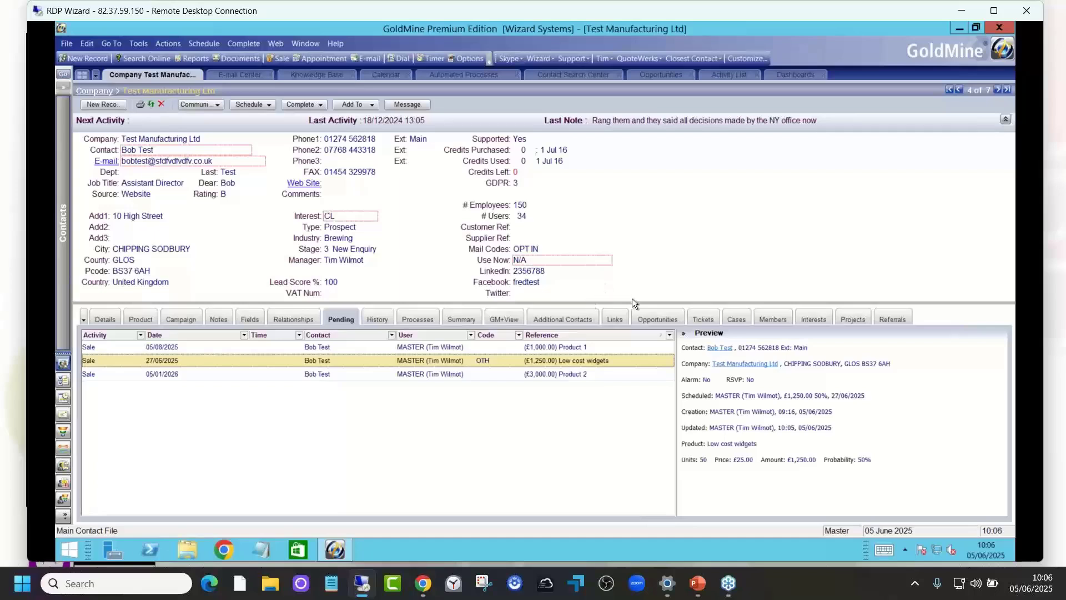
Step: Compare the company's opportunities with its pending sales and open the My big sale opportunity
left_click(657, 320)
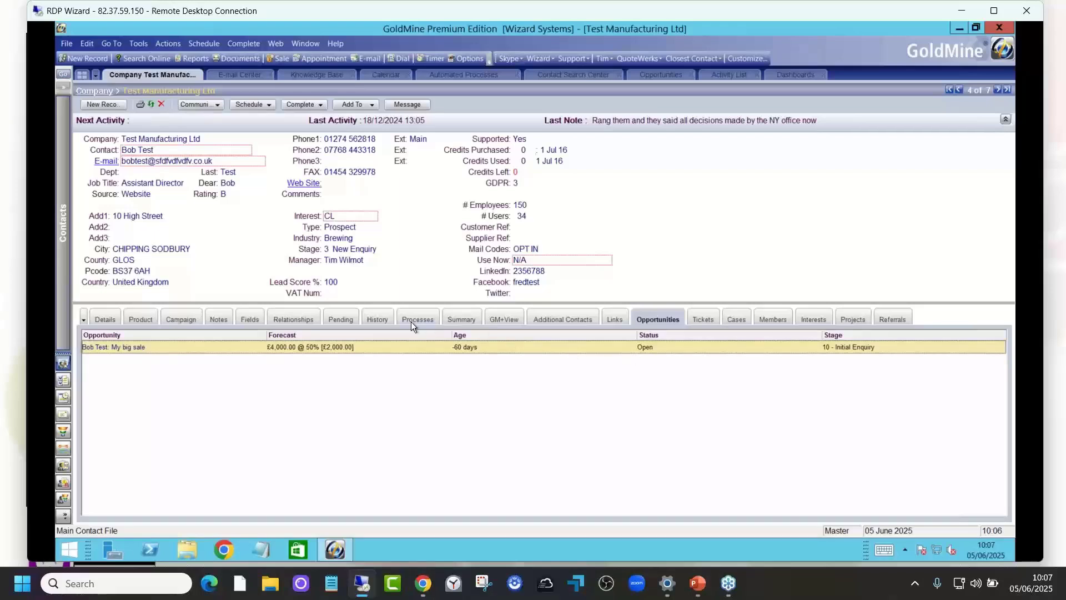
left_click(344, 319)
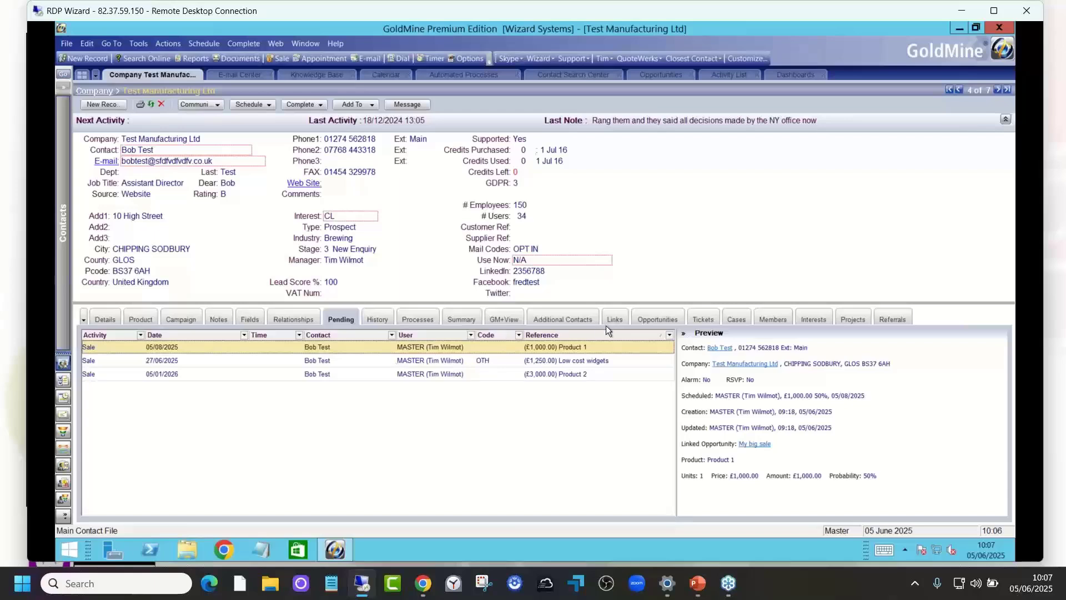
left_click(642, 320)
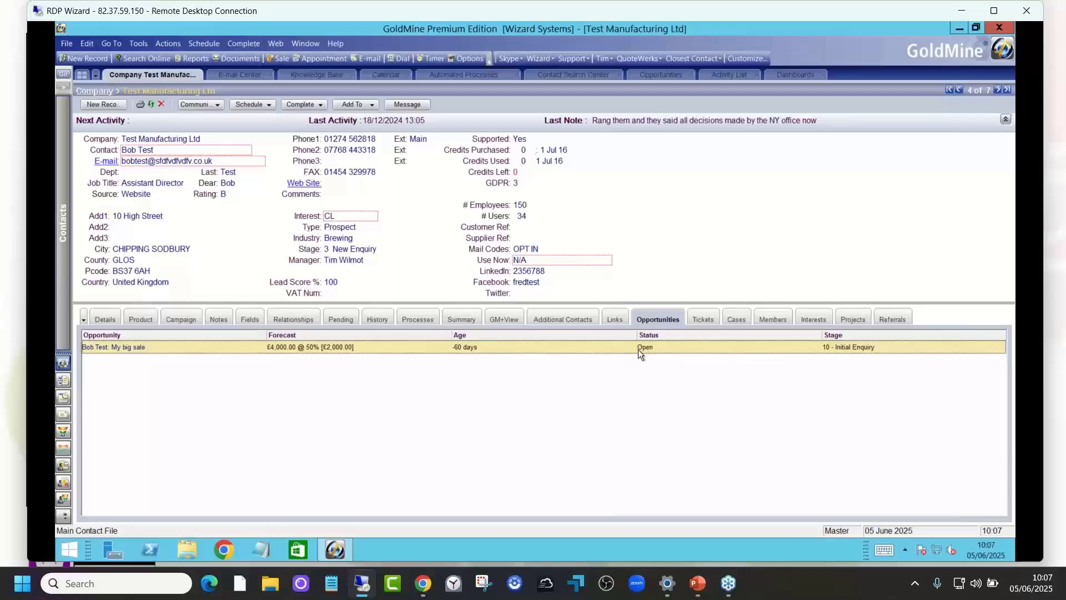
right_click(606, 387)
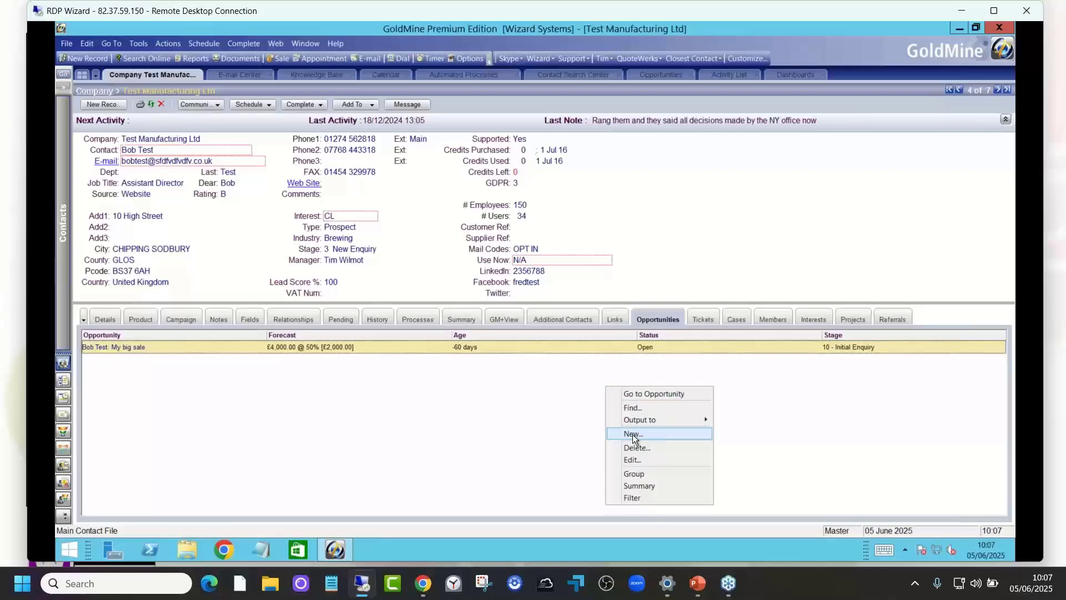
double_click(650, 347)
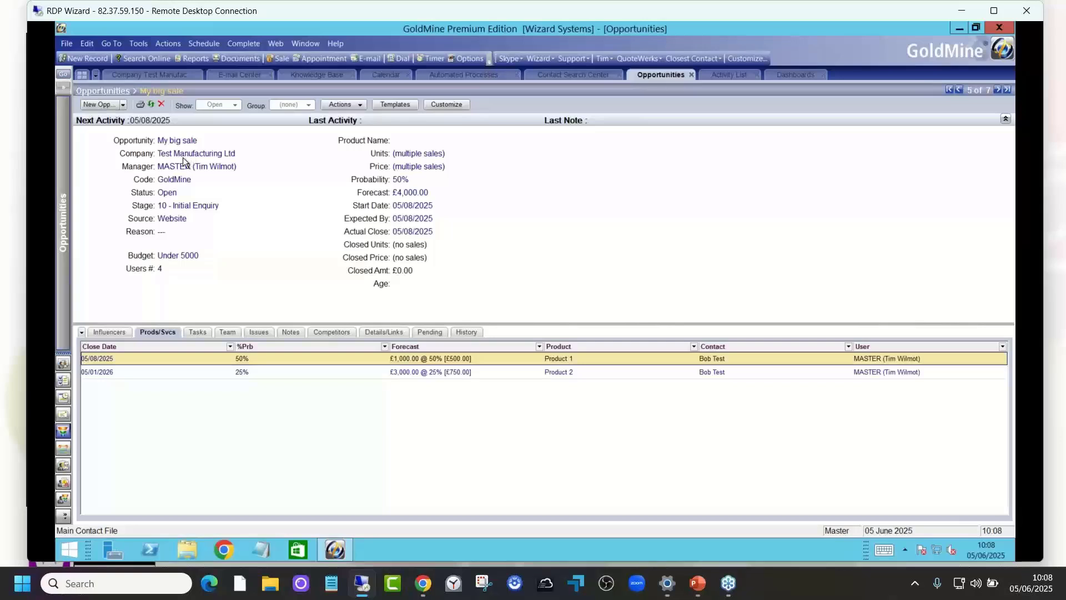
Step: Examine the Status values available for the My big sale opportunity and keep the current one
left_click(177, 194)
left_click(272, 192)
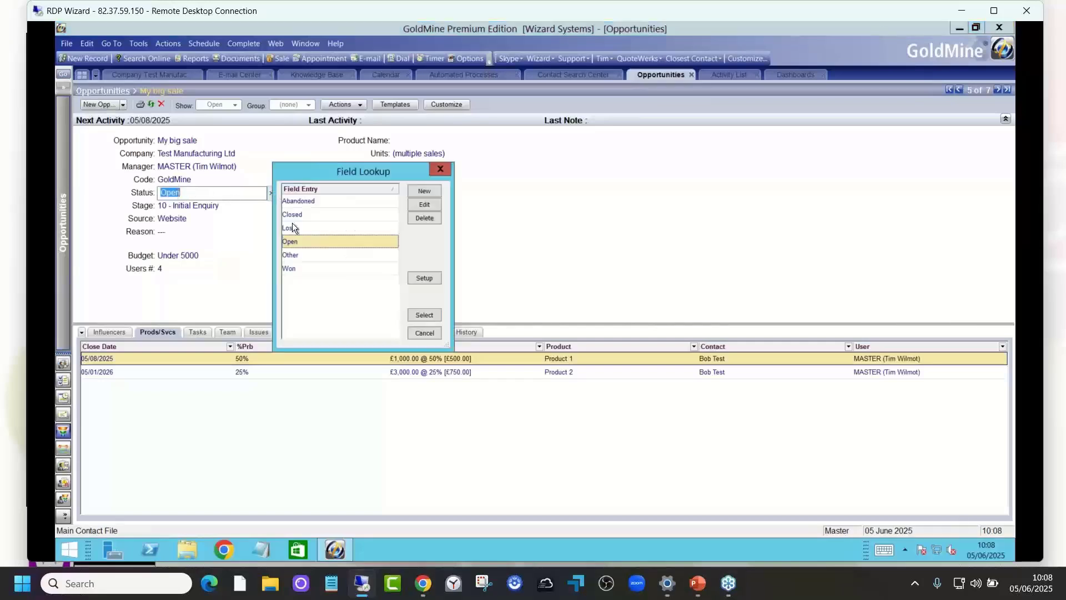
left_click(423, 335)
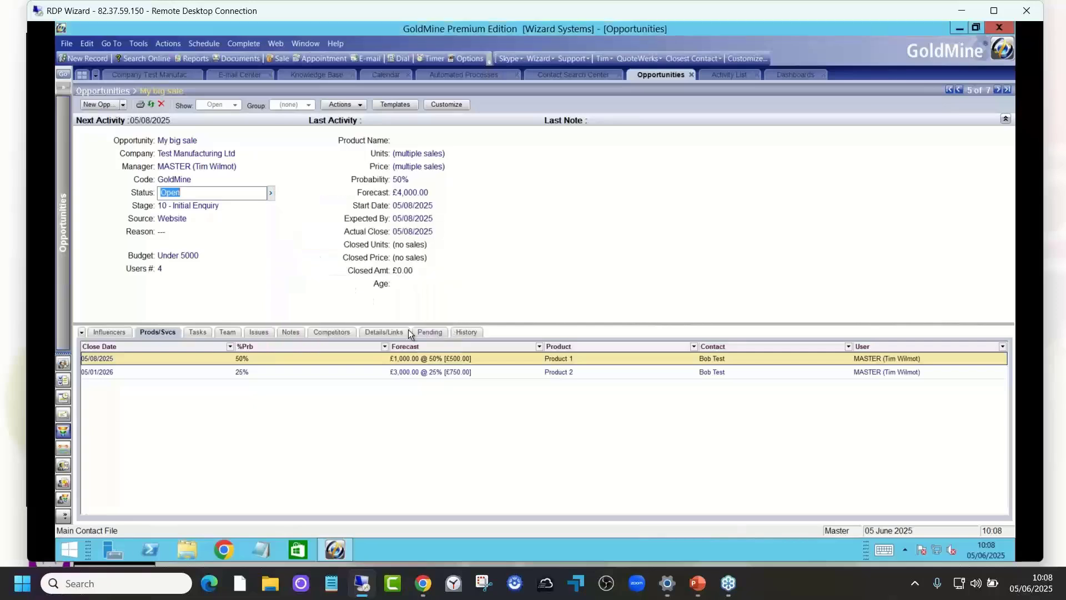
left_click(133, 195)
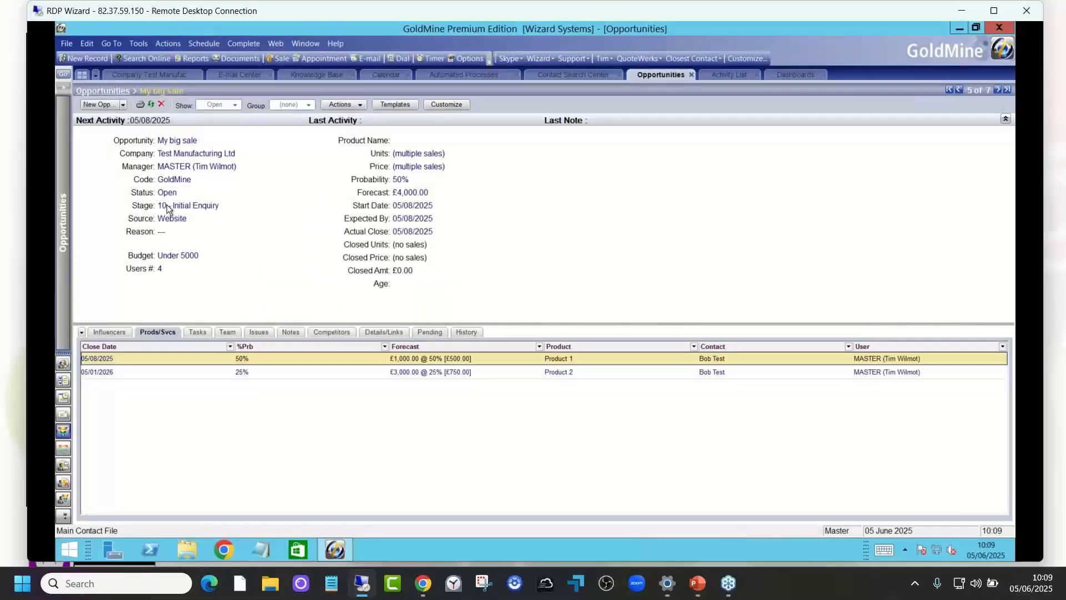
Step: Examine the sale stages available for the My big sale opportunity and keep the current one
left_click(199, 204)
left_click(270, 206)
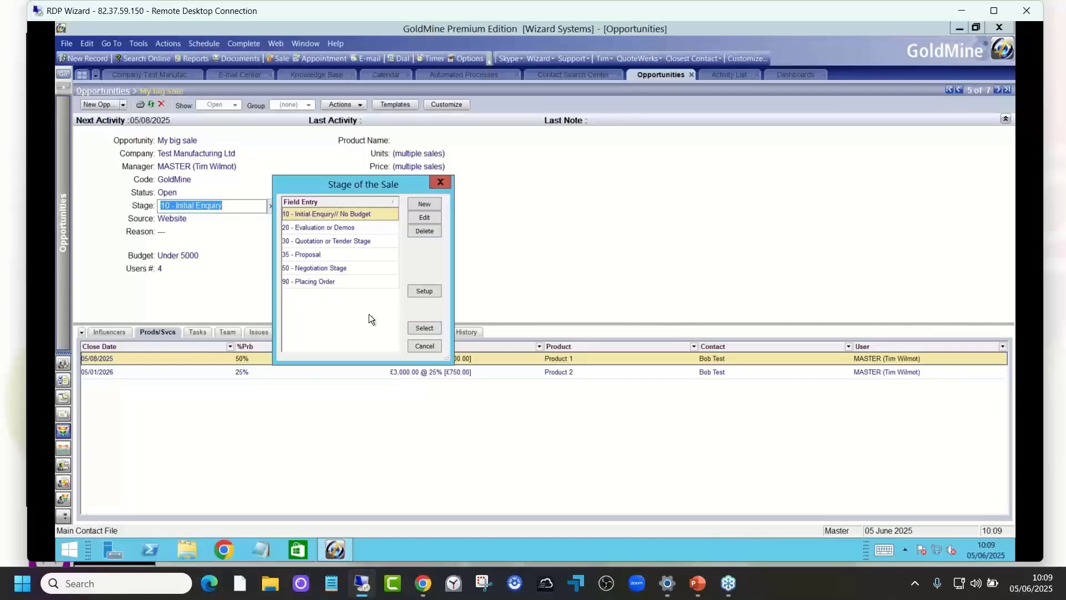
left_click(423, 346)
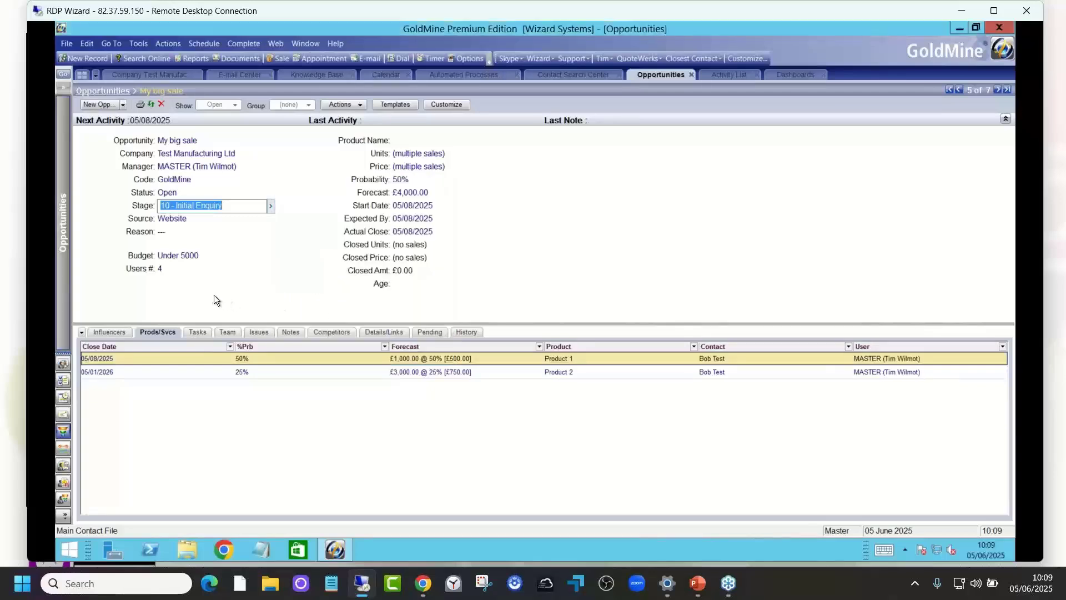
left_click(143, 219)
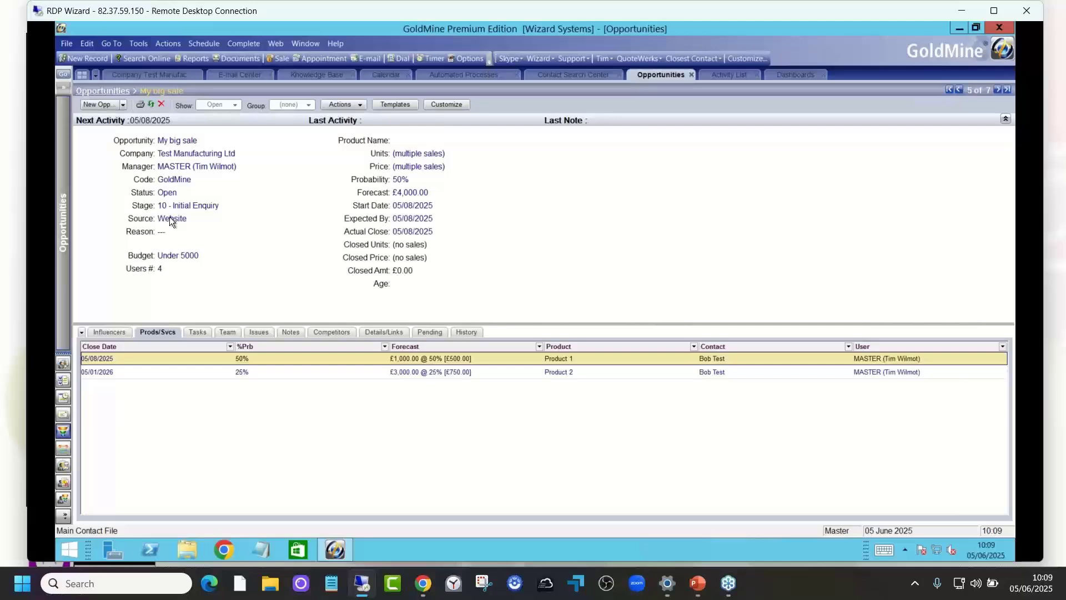
Step: Check the lead source on the company record, return to the opportunity and look through its available detail sections
left_click(166, 75)
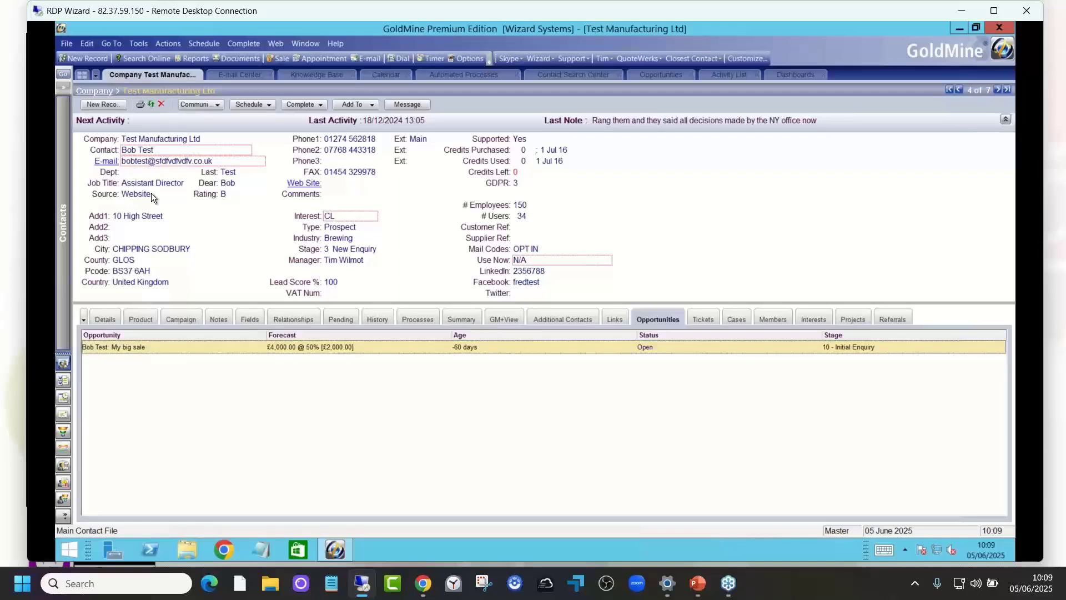
left_click(641, 73)
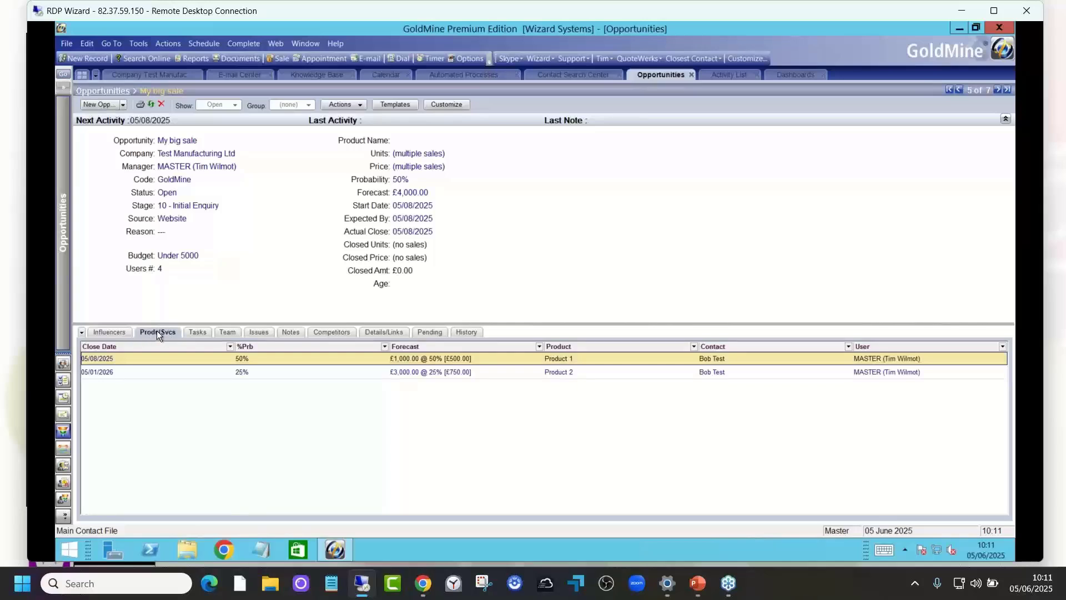
left_click(81, 332)
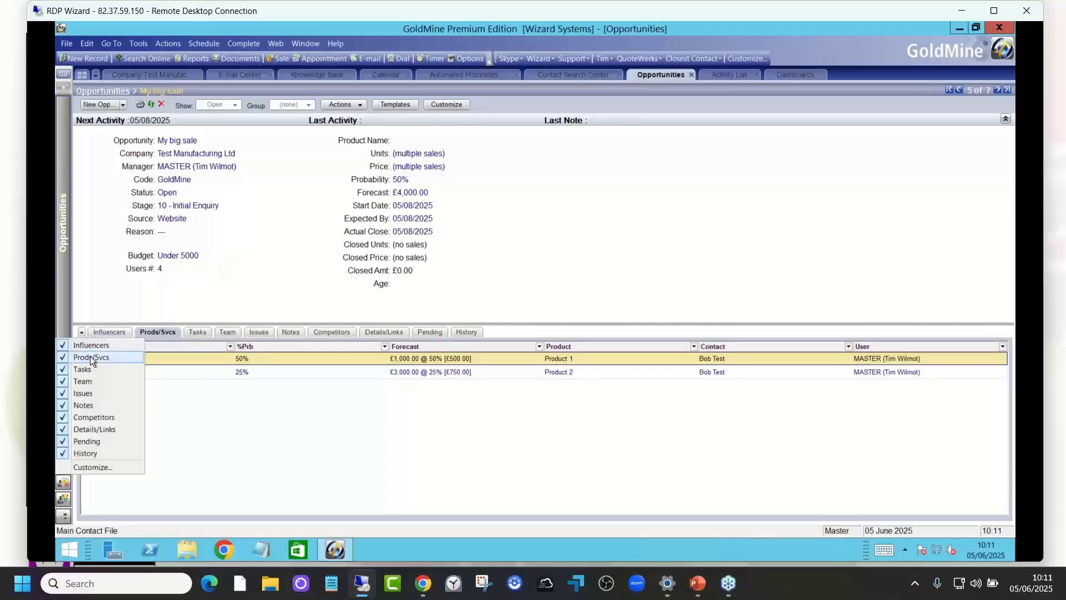
left_click(116, 285)
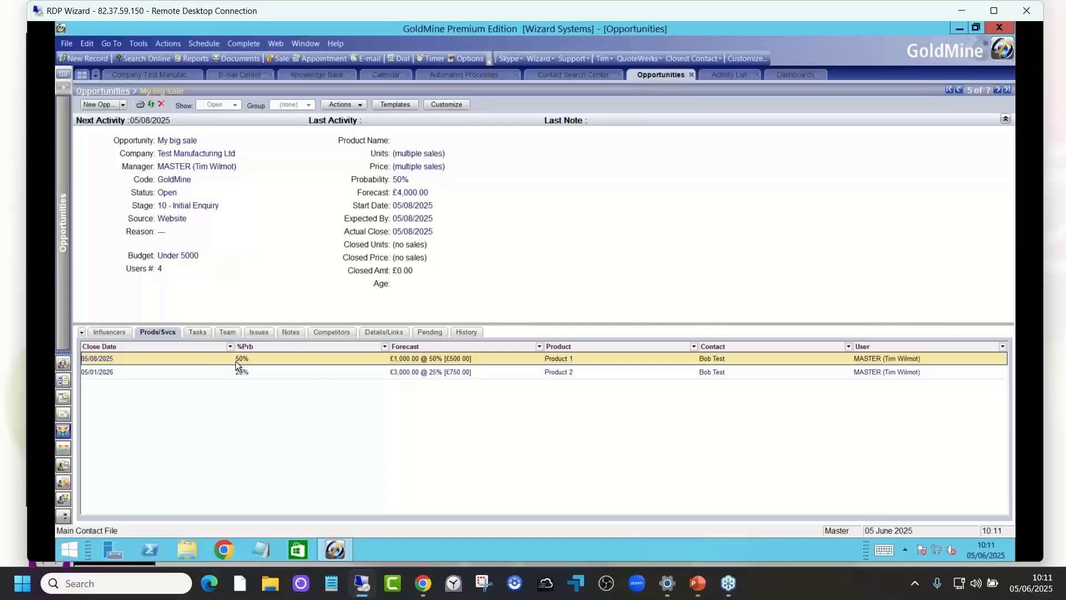
Step: Review the opportunity's Product 1 forecasted sale and close it without saving
double_click(256, 359)
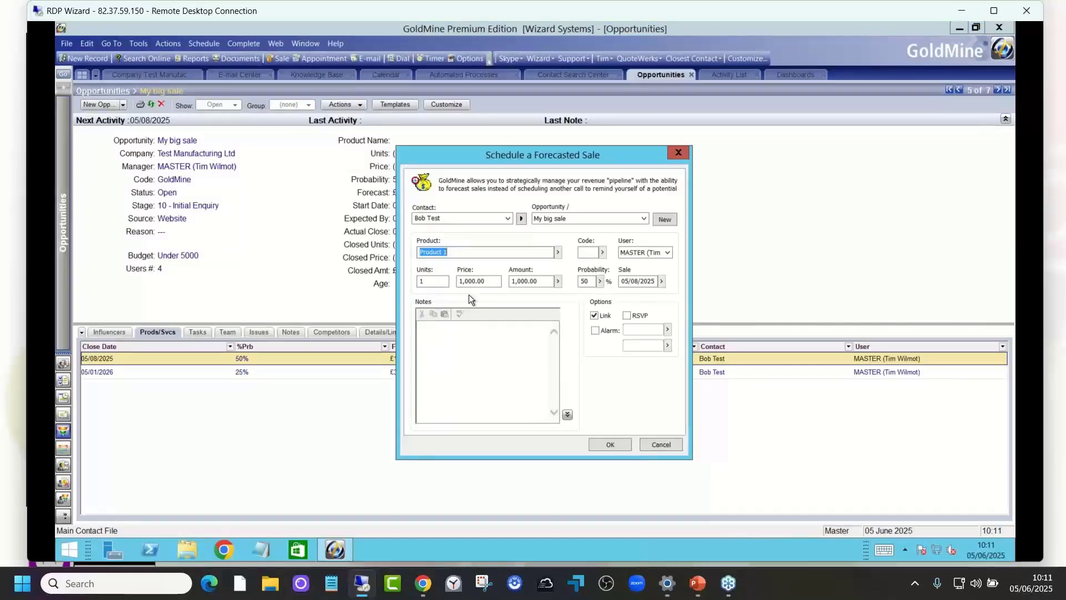
left_click(462, 253)
left_click_drag(452, 252, 418, 253)
left_click(473, 256)
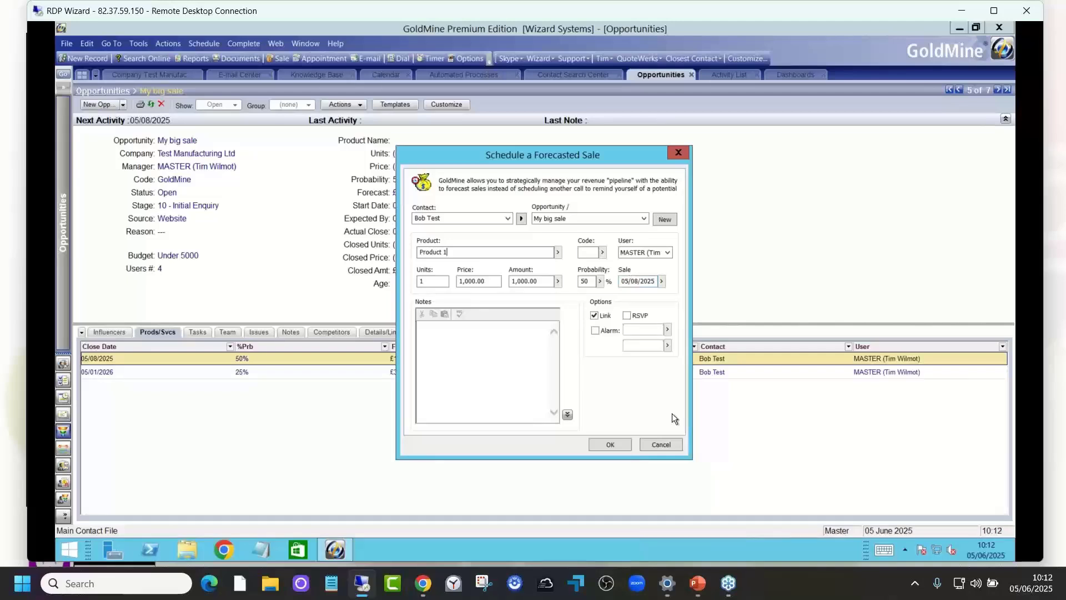
left_click(661, 444)
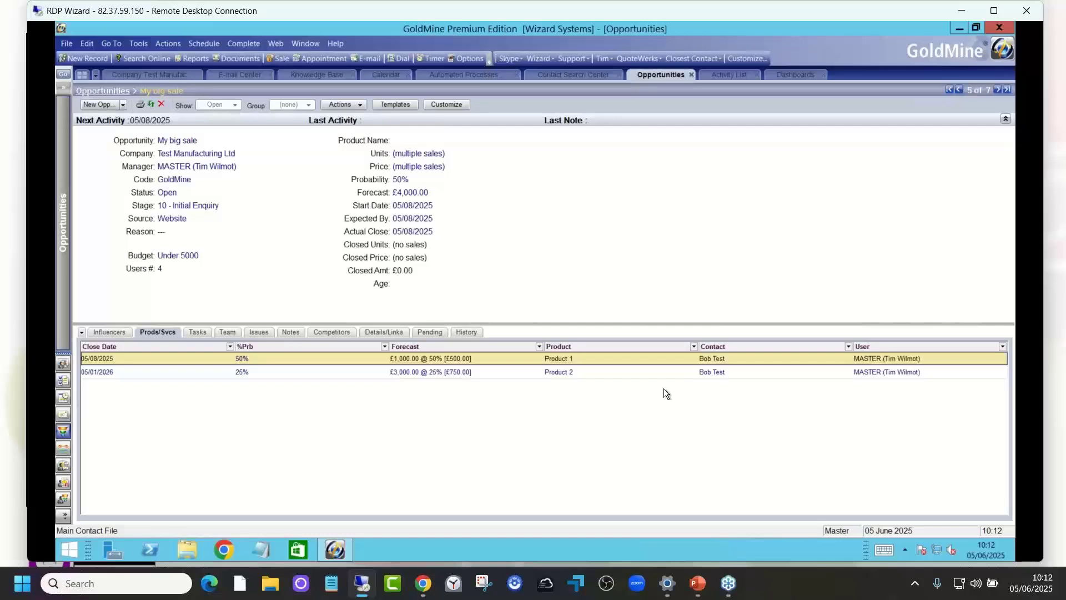
Step: Review the opportunity's Product 2 forecasted sale, including its amount, and close it without saving
left_click(572, 374)
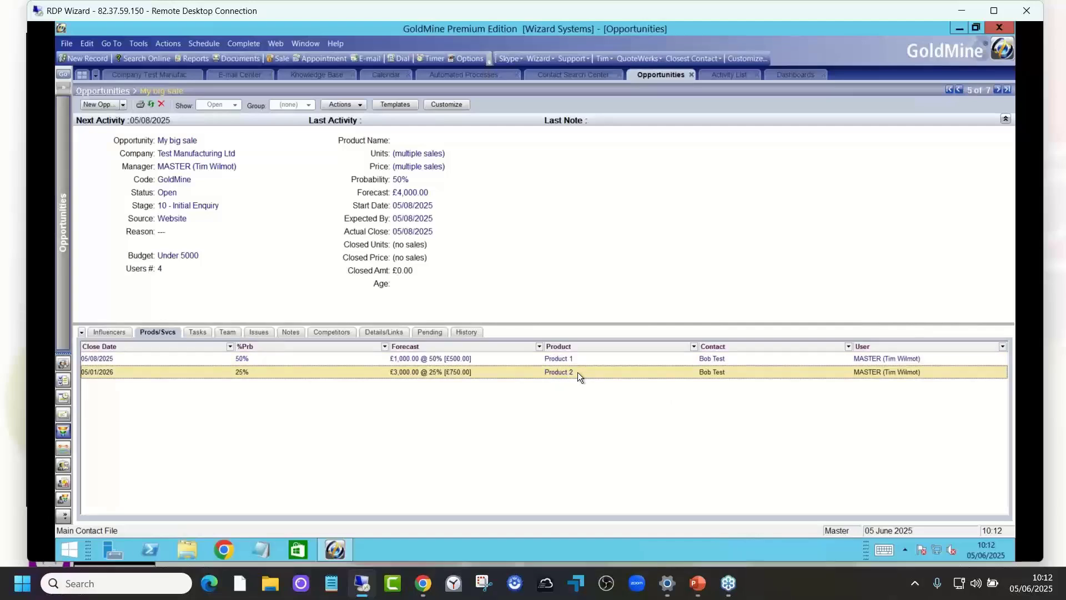
double_click(577, 372)
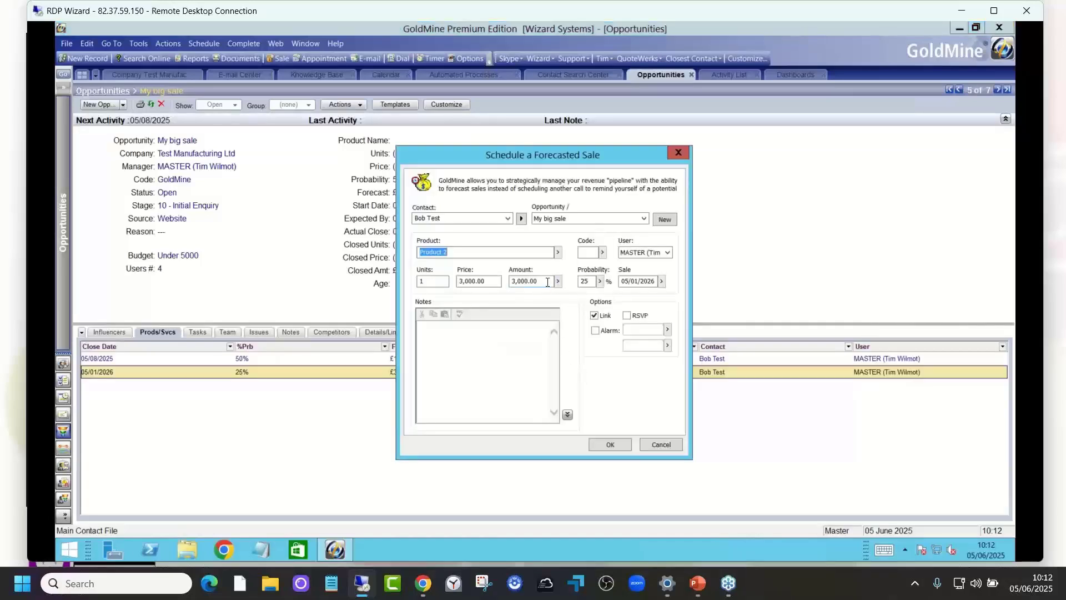
left_click(547, 282)
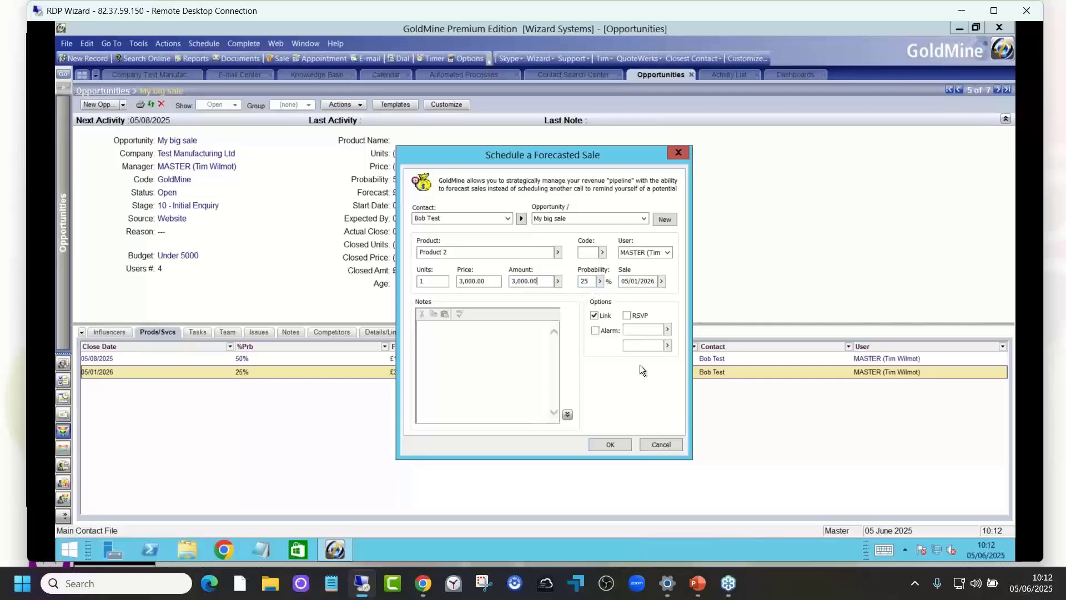
left_click(661, 442)
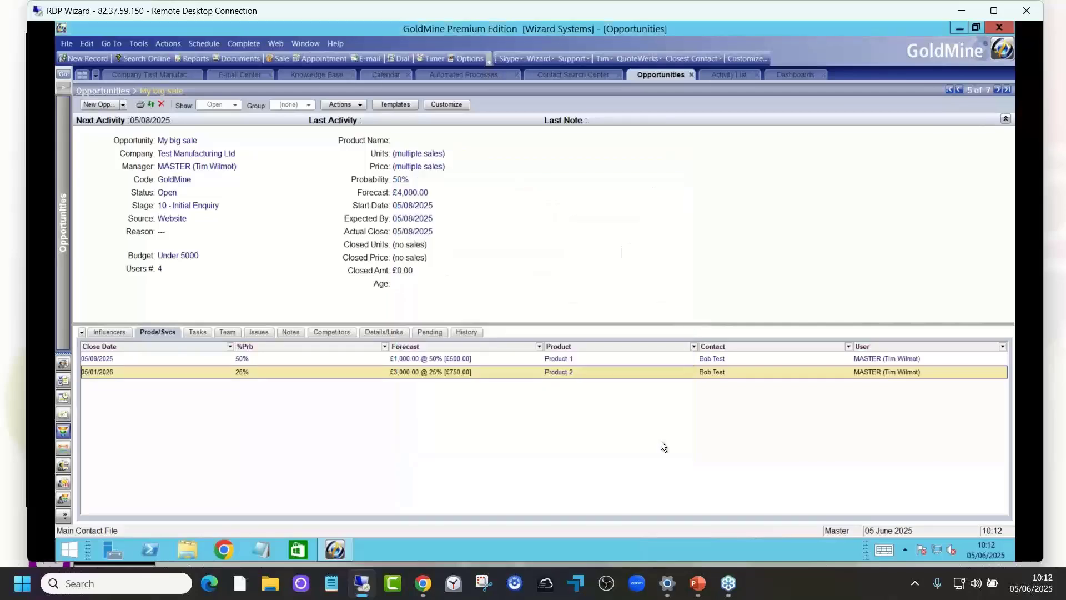
Step: Examine the opportunity's pending activities, influencers, tasks, team, issues, notes and competitors in turn
left_click(436, 332)
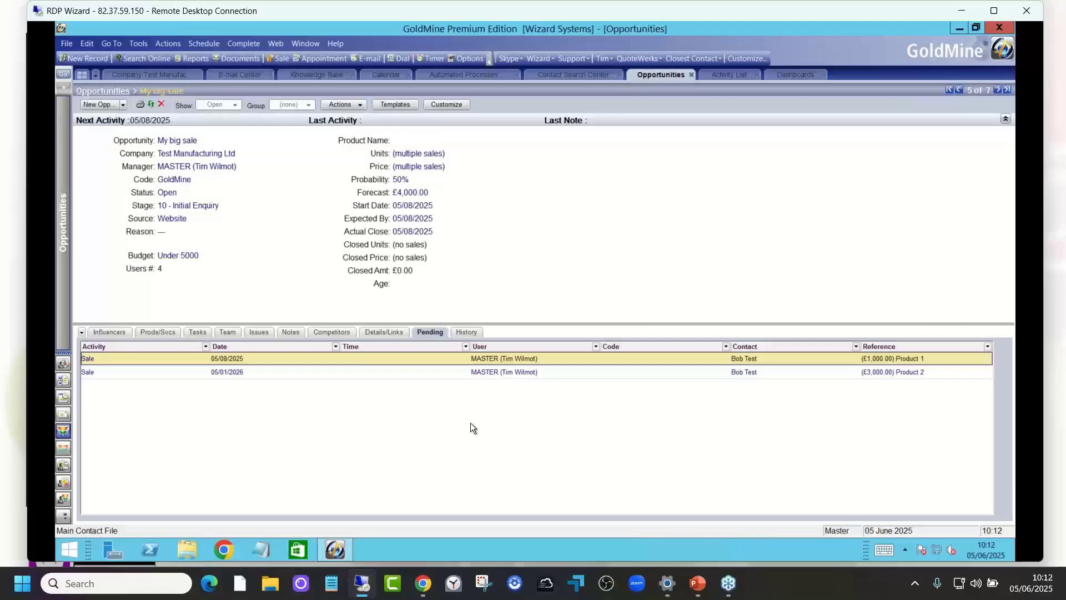
left_click(107, 331)
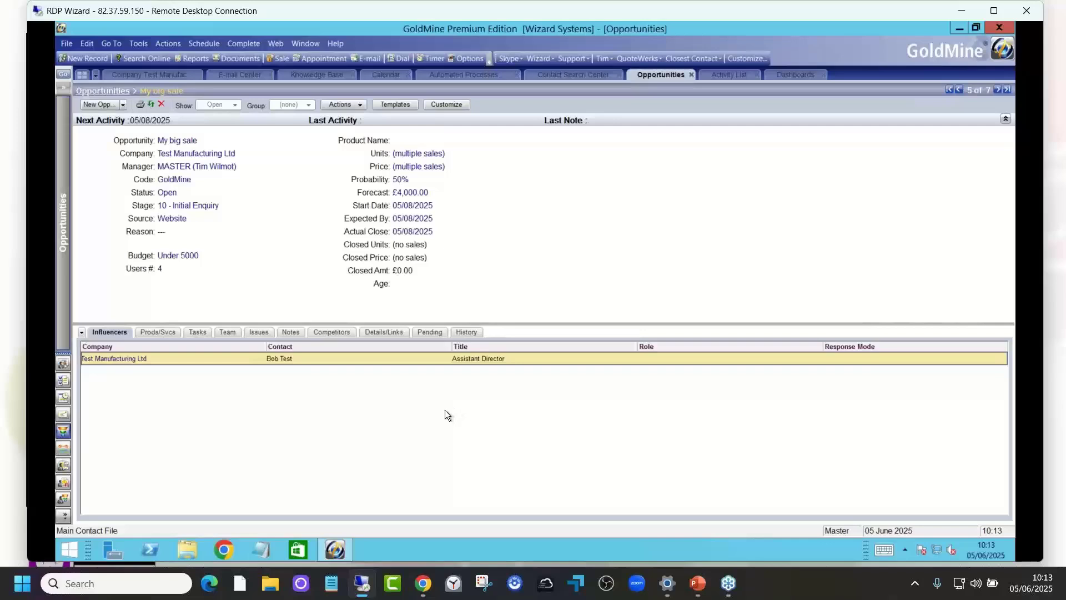
left_click(197, 332)
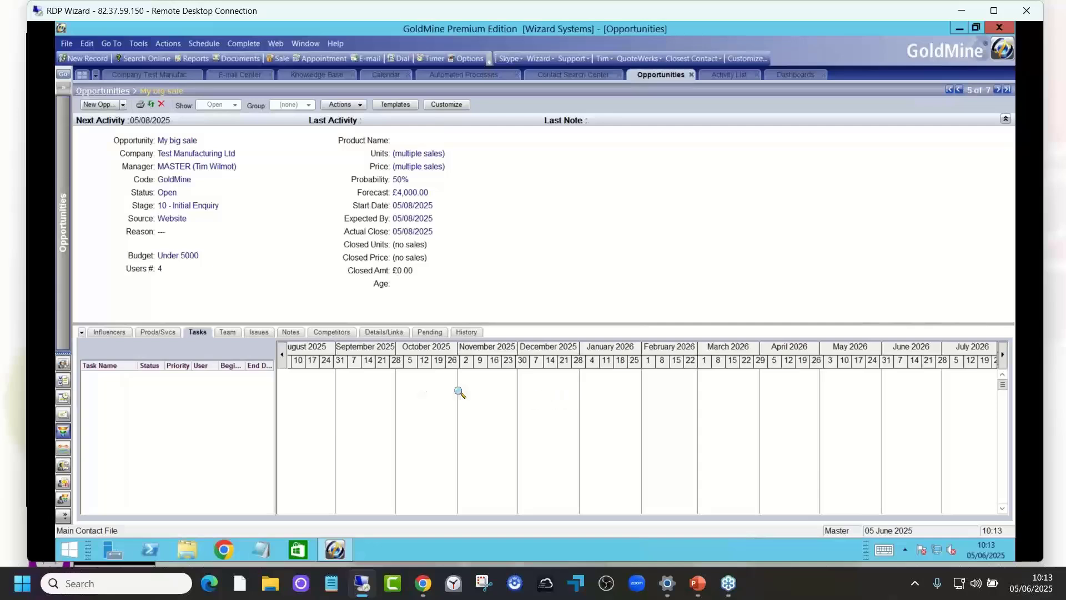
left_click(224, 330)
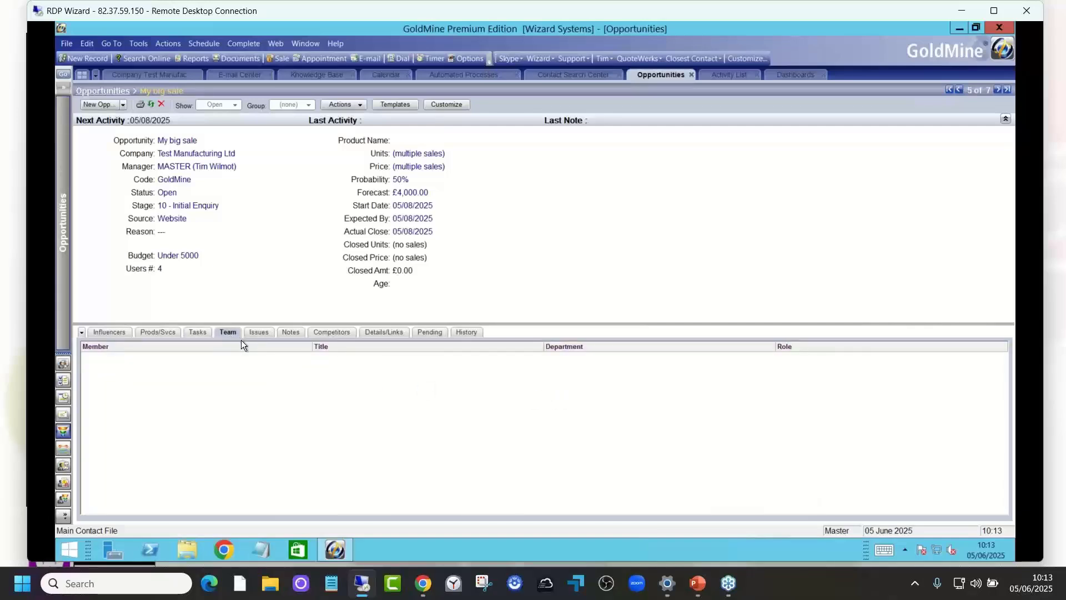
left_click(257, 332)
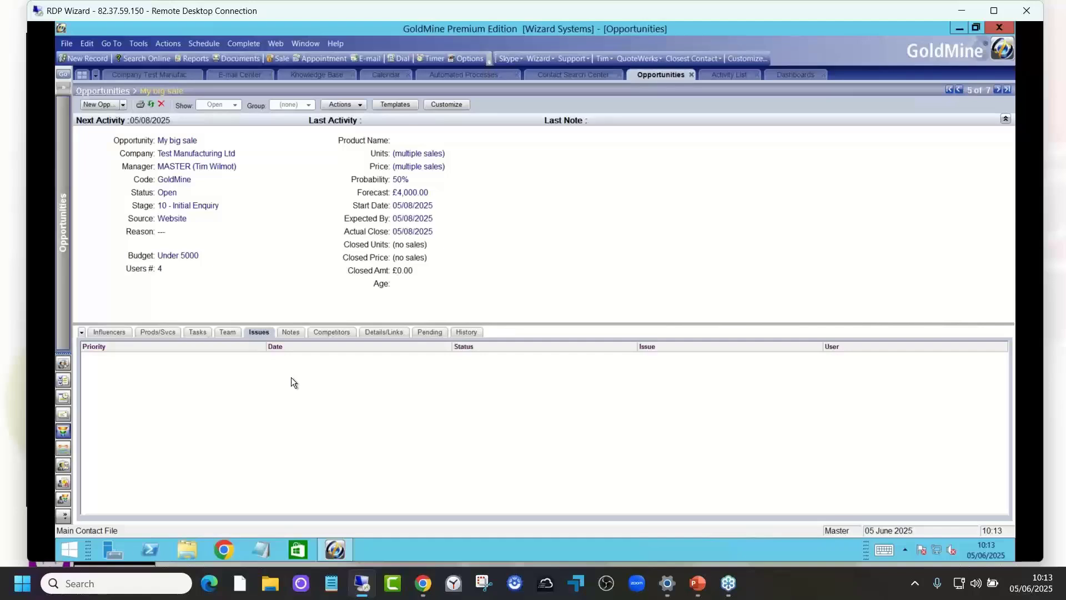
left_click(291, 333)
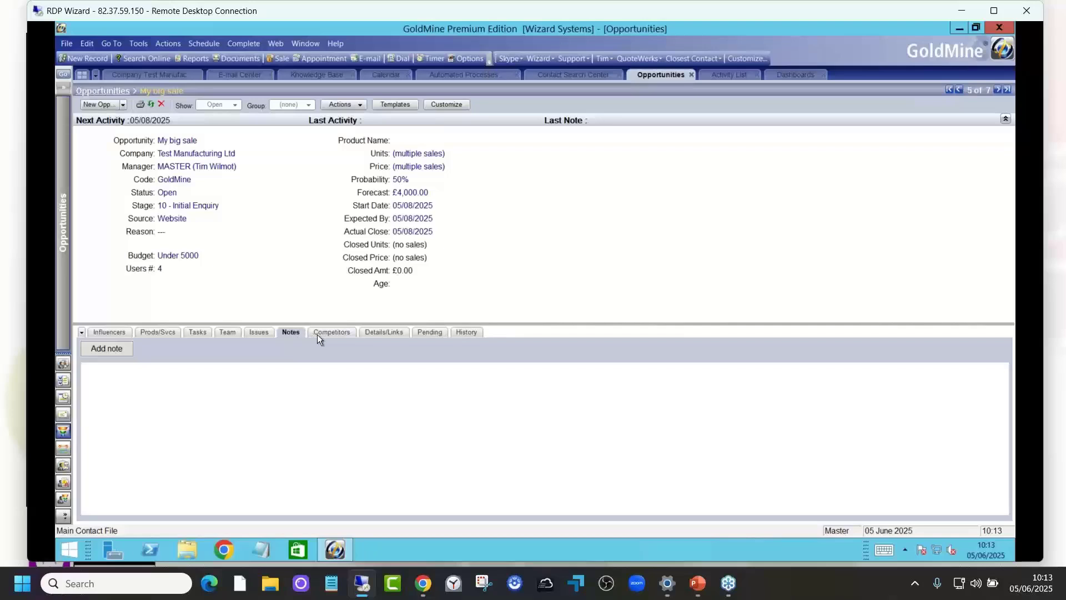
left_click(331, 332)
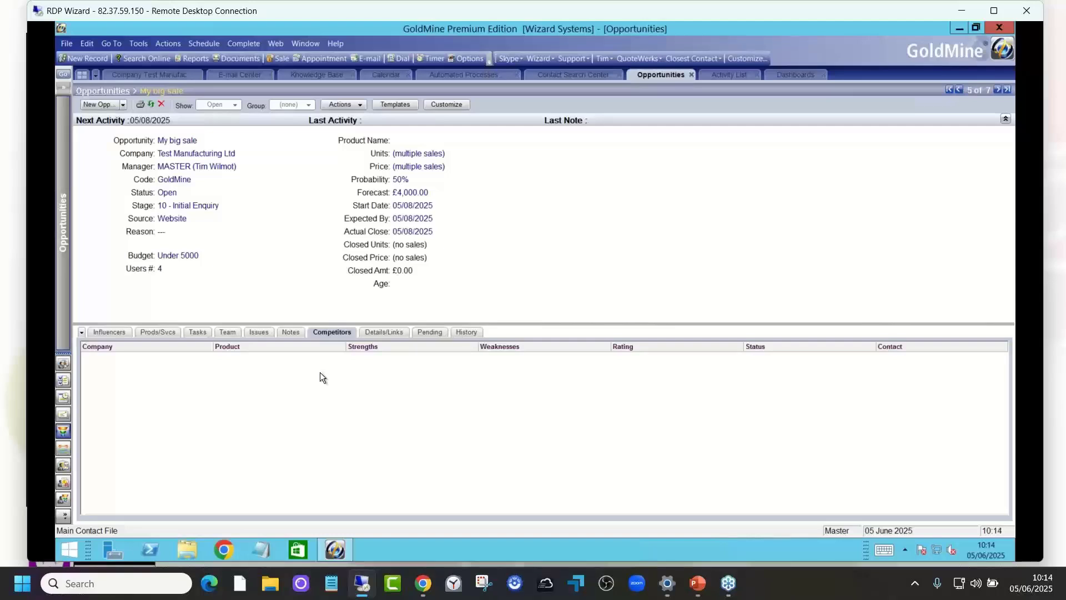
Step: Examine the My big sale opportunity's linked details, history and pending sales, ending on the pending sales
left_click(383, 332)
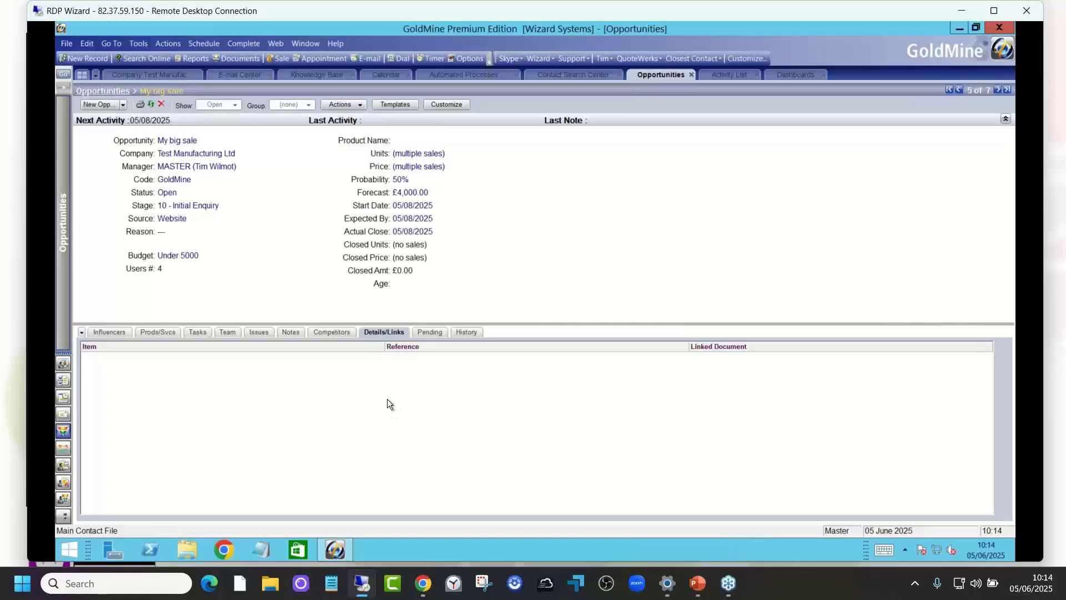
left_click(433, 335)
left_click(468, 332)
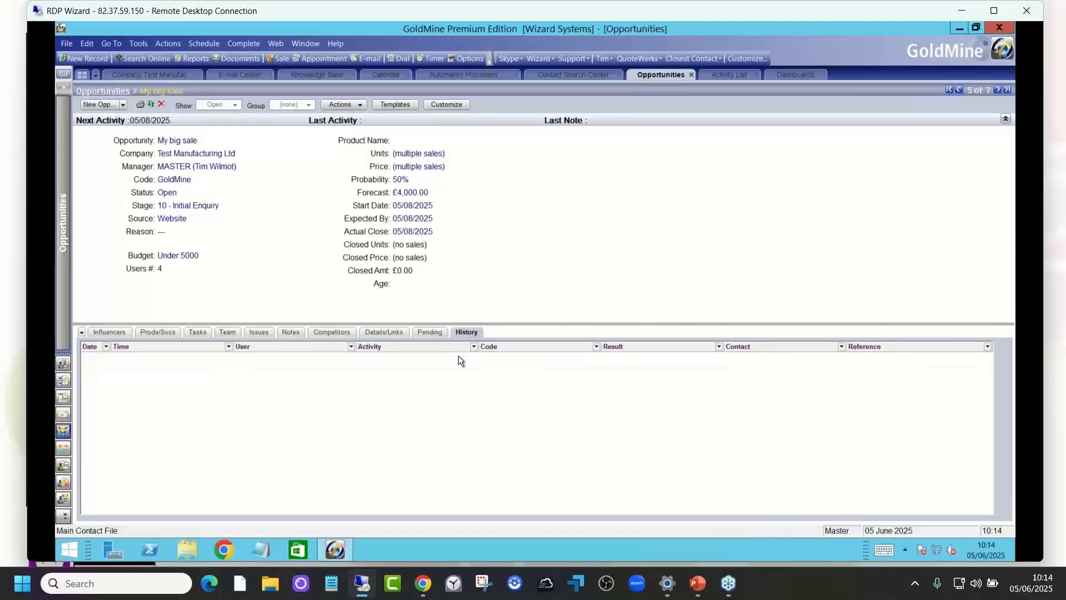
left_click(430, 332)
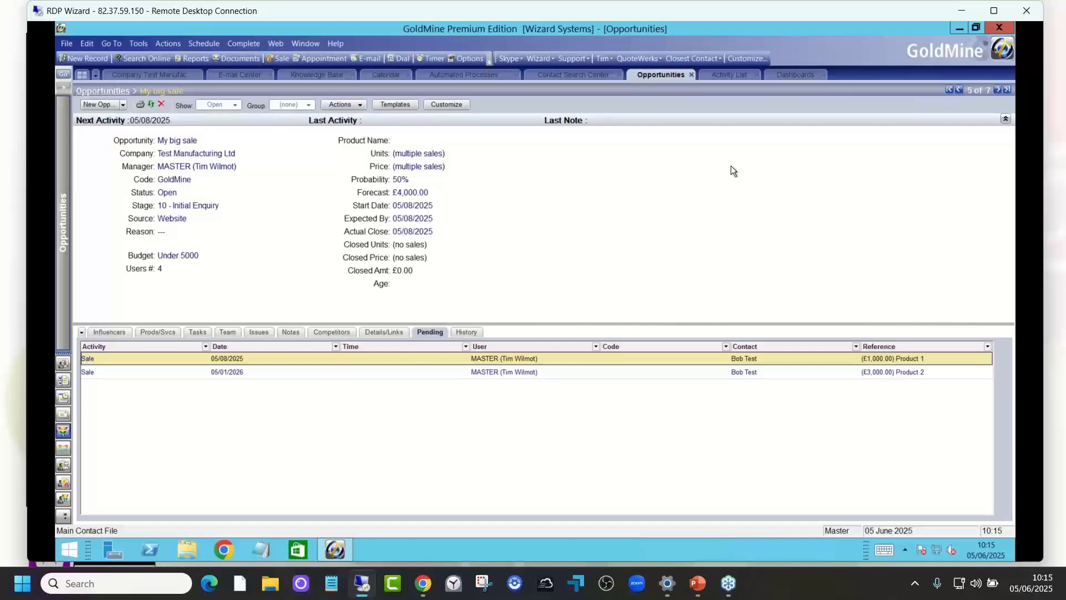
Step: View the Forecasted Sales Dashboard and return to the My big sale opportunity
left_click(788, 73)
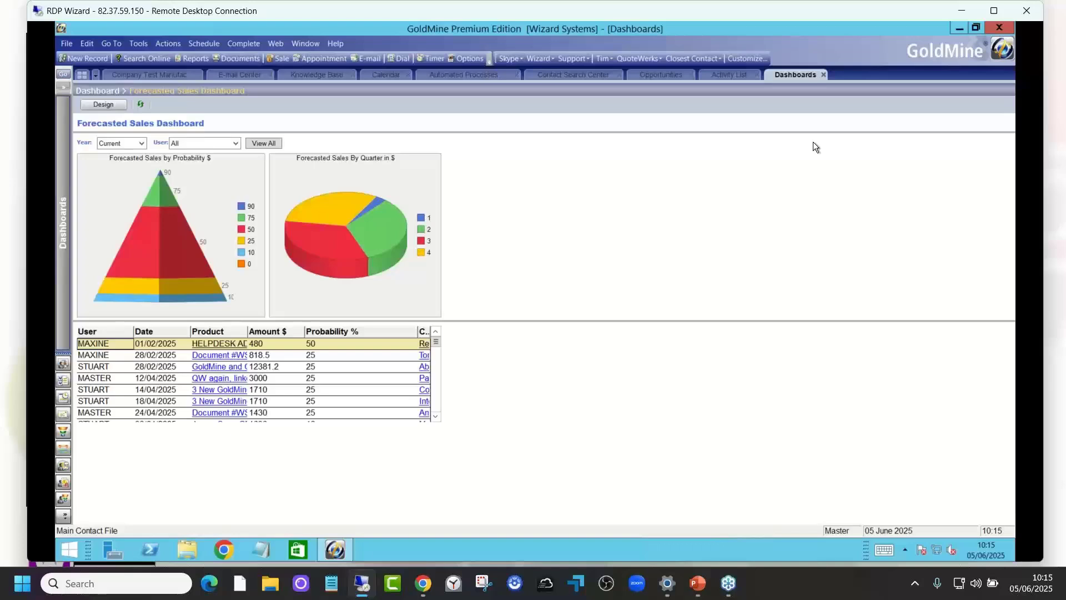
left_click(654, 74)
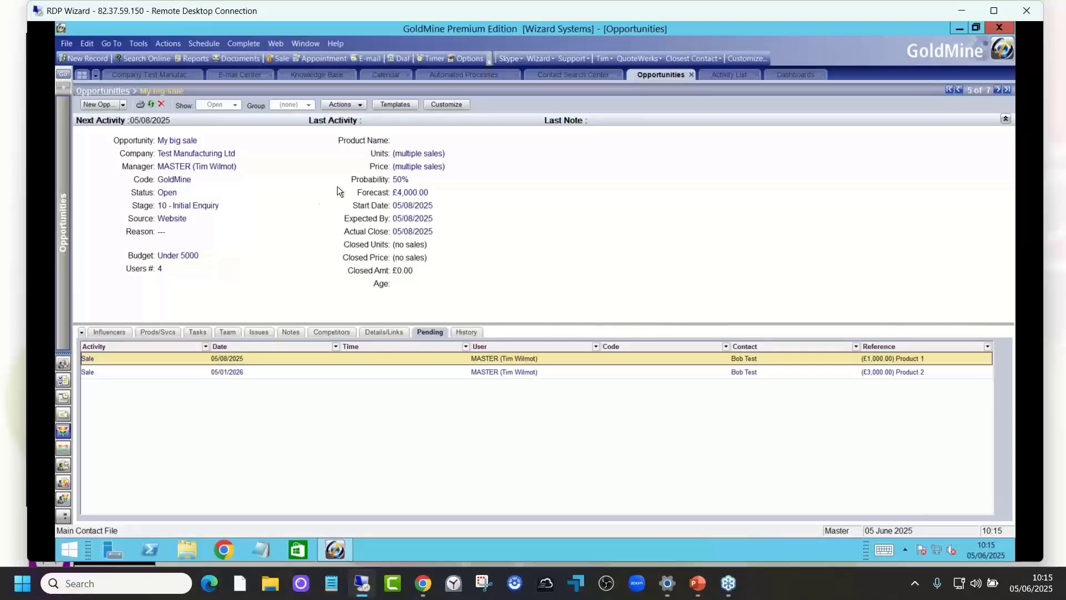
Step: Review the Low cost widgets sale among Test Manufacturing Ltd's pending activities, and display the company's opportunities for comparison
left_click(177, 73)
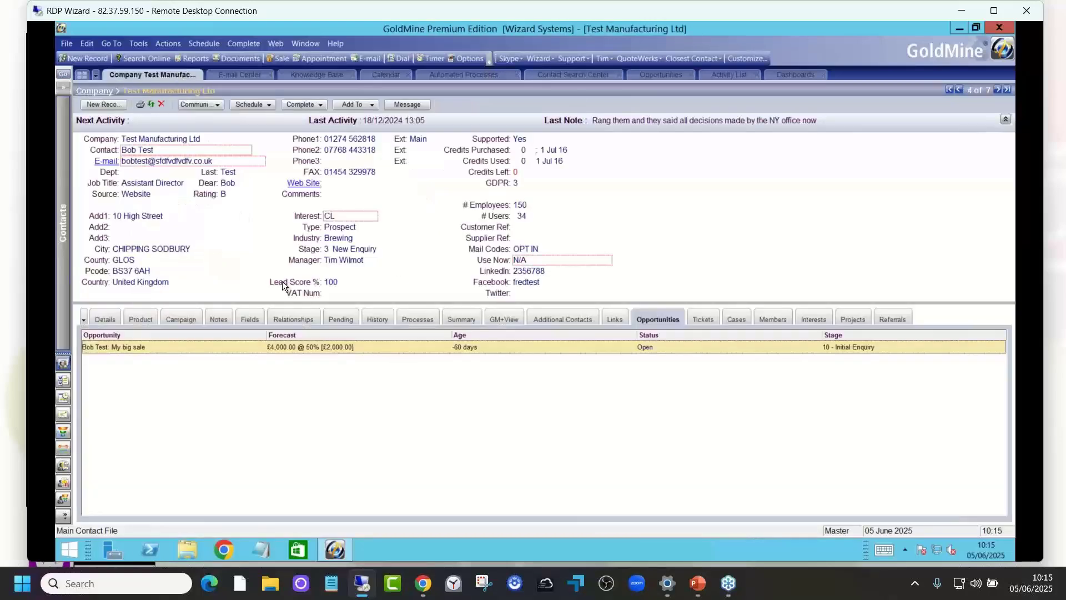
left_click(341, 319)
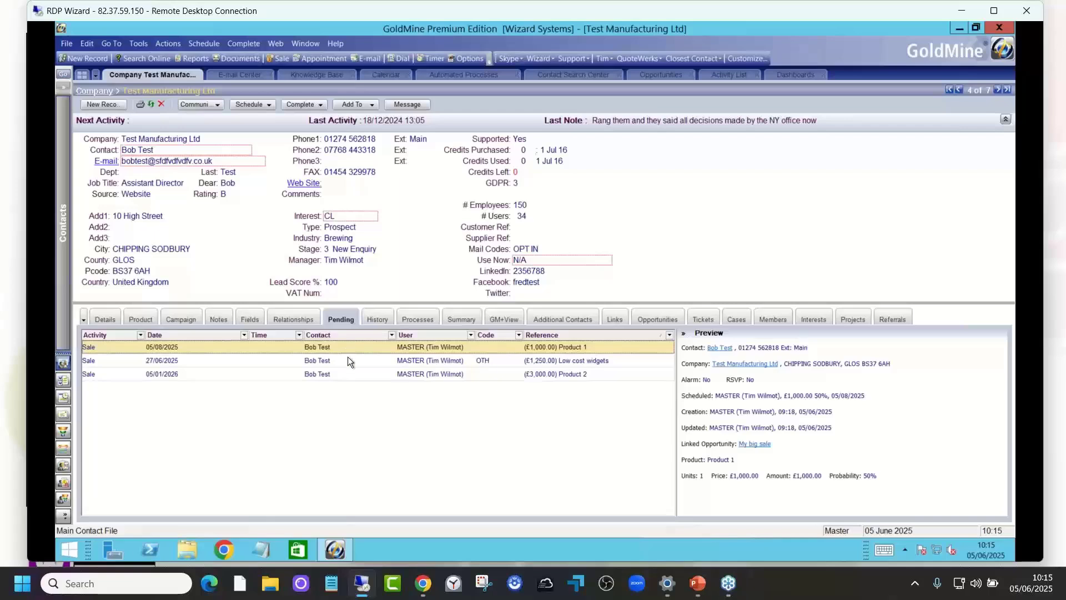
left_click(390, 361)
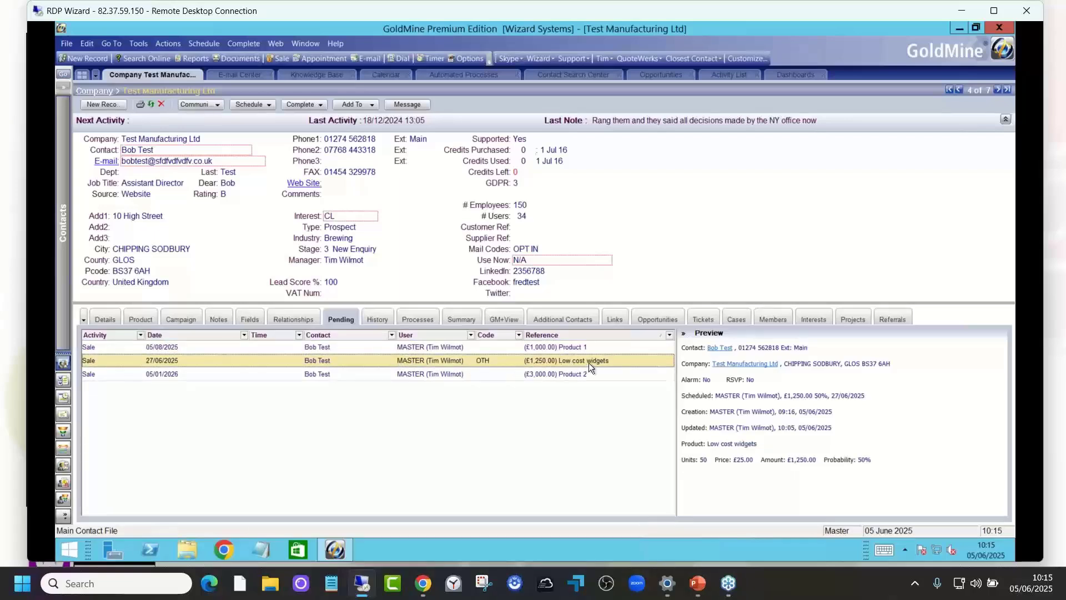
left_click(651, 319)
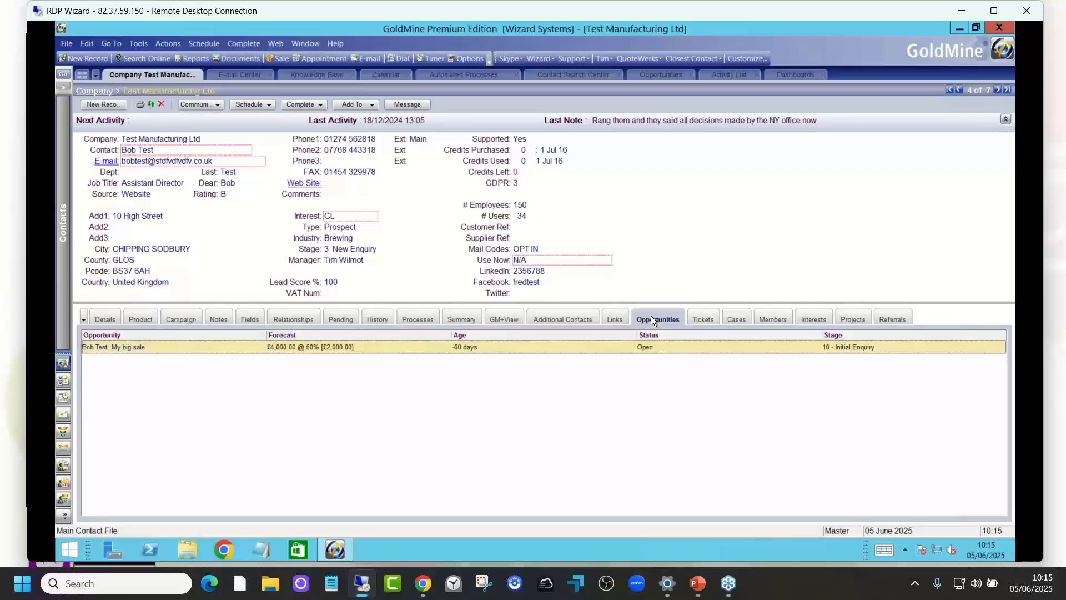